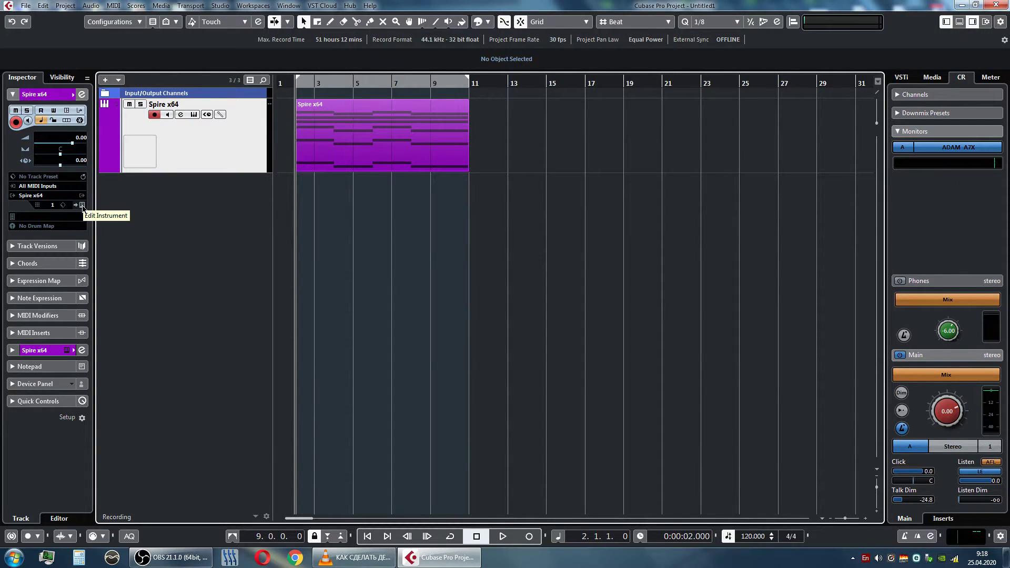
- Open the Spire instrument editor and set oscillator 1's unison to 6 voices, keeping the Classic wave mode
left_click(82, 205)
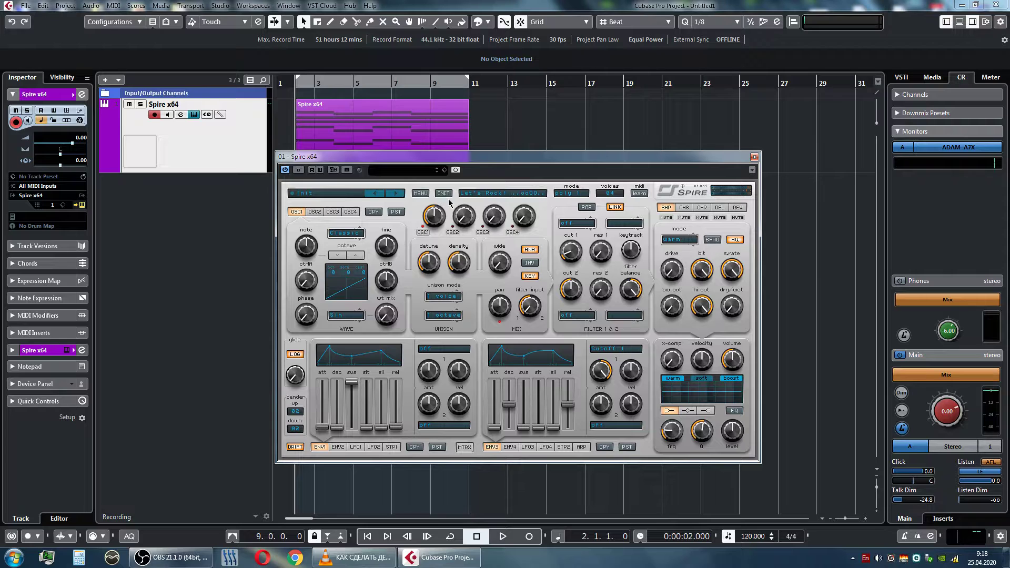
left_click(446, 300)
left_click(471, 362)
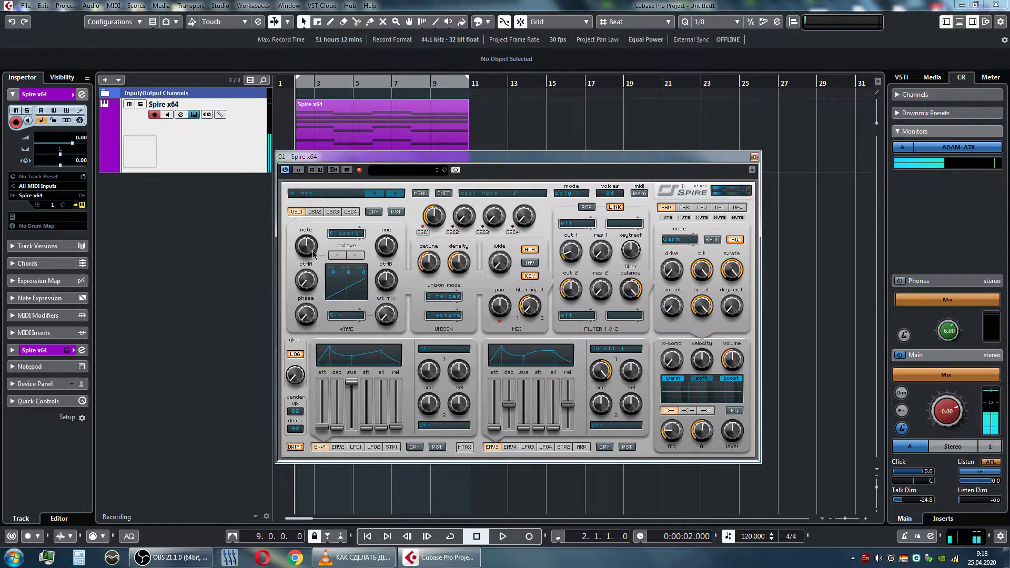
left_click(354, 236)
left_click(354, 248)
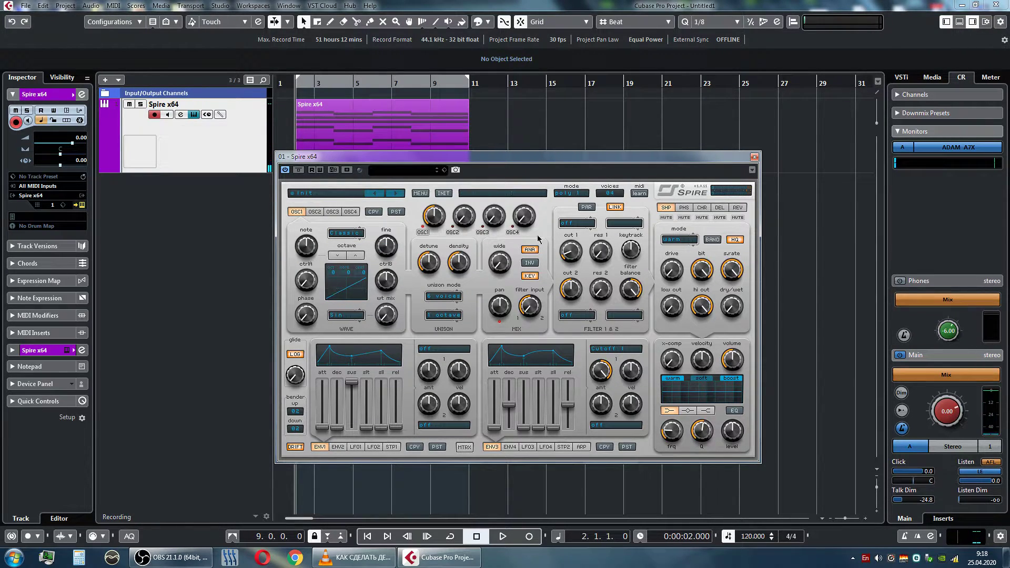
- Set the shaper effect to flt+dcm mode after trying fbsin, with its dry/wet at 1000
left_click(679, 240)
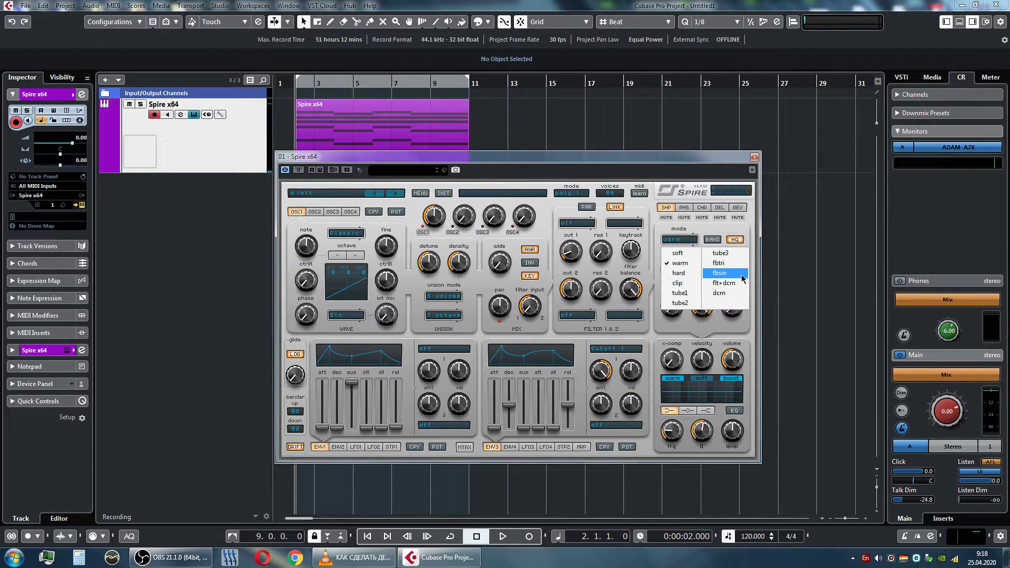
left_click(742, 275)
left_click(687, 241)
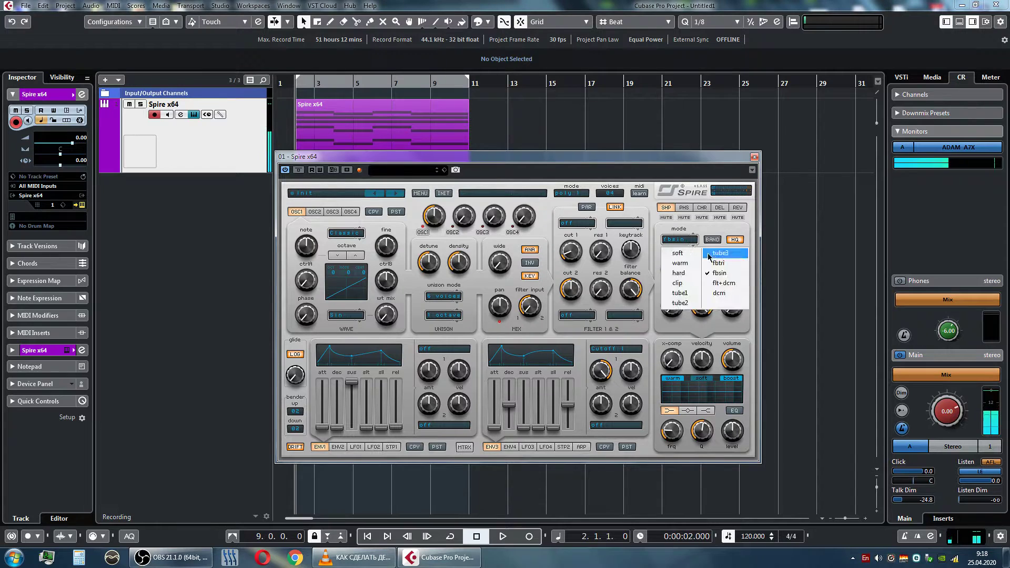
left_click(738, 286)
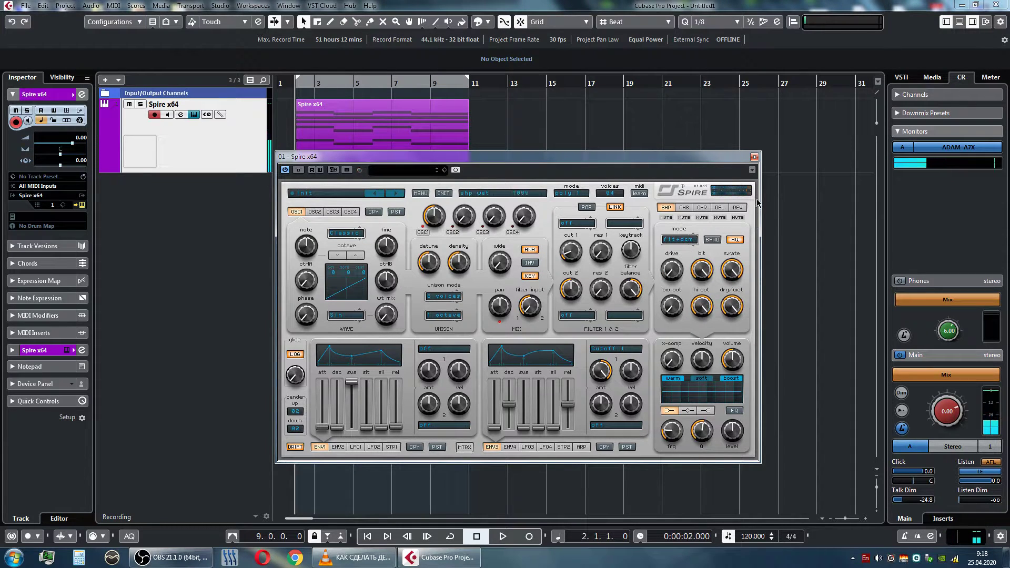
- Lower the shaper's hi cut to around its midpoint, comparing fbsin mode and returning to flt+dcm
left_click_drag(702, 306, 713, 372)
left_click(679, 239)
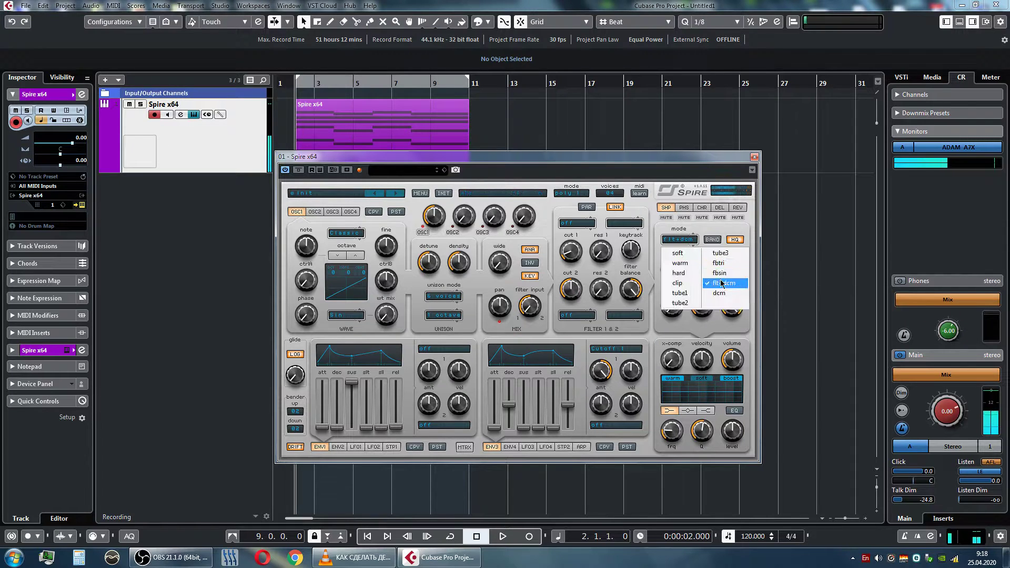
left_click(722, 275)
left_click(678, 239)
left_click(726, 286)
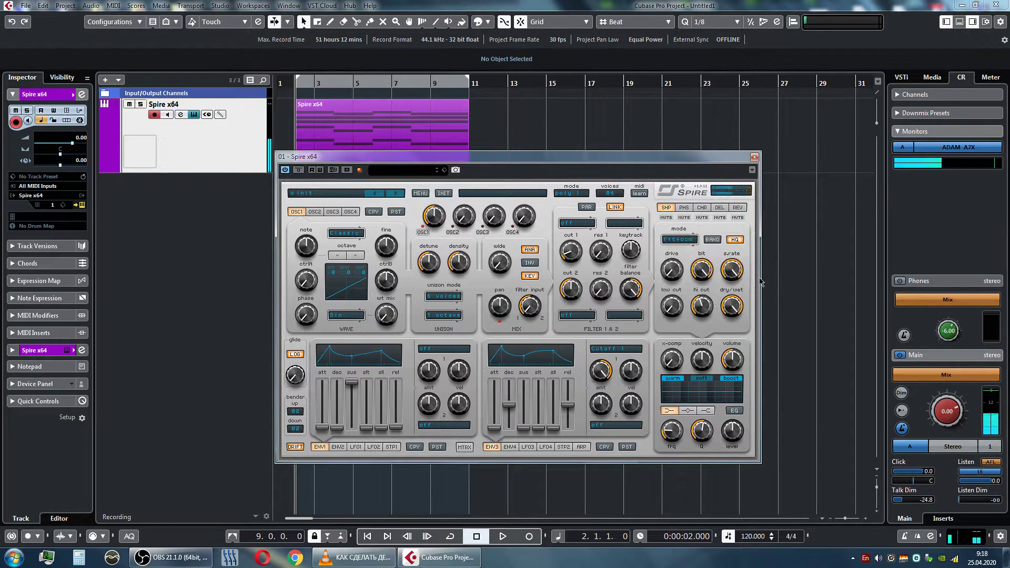
left_click_drag(706, 310, 707, 318)
left_click(735, 381)
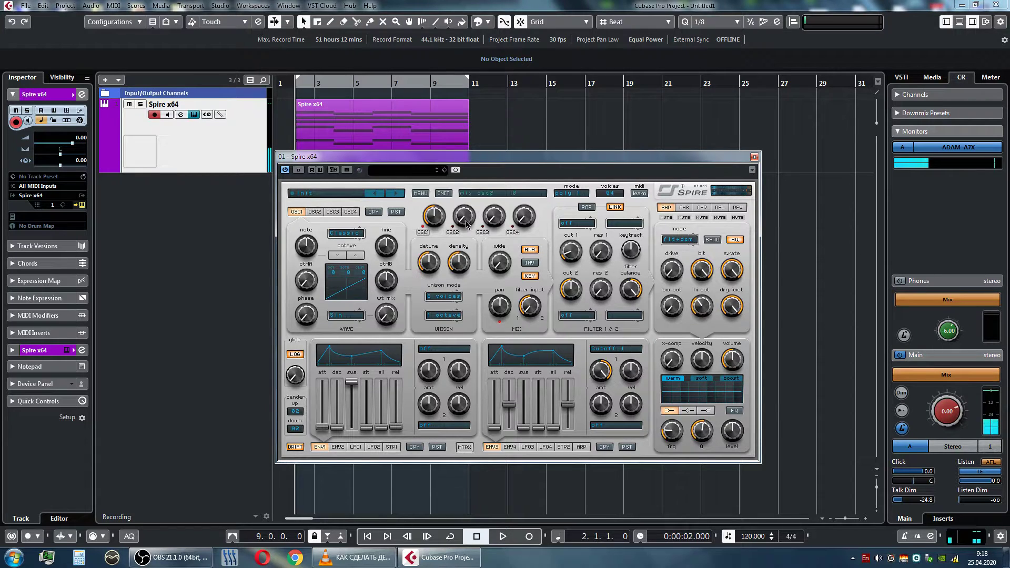
- Raise the attack and release of both ENV1 and ENV3 to soften the start and lengthen the tail
left_click_drag(321, 429, 323, 413)
left_click_drag(494, 428, 495, 410)
left_click_drag(575, 405, 574, 395)
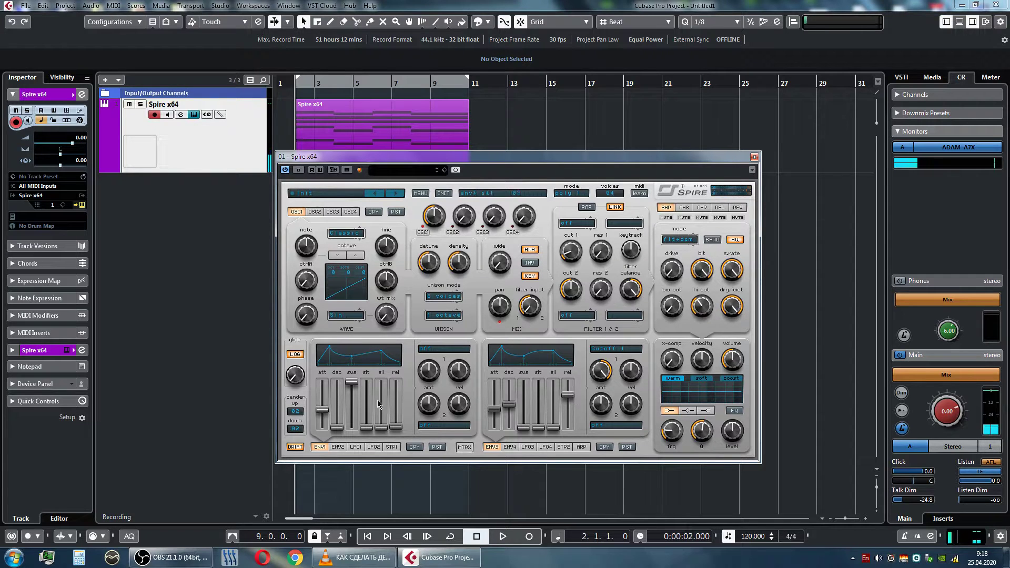
left_click_drag(396, 427, 397, 403)
- Turn oscillator 1's wide to maximum and set the play mode to poly 2 with 16 voices
left_click_drag(507, 266, 506, 154)
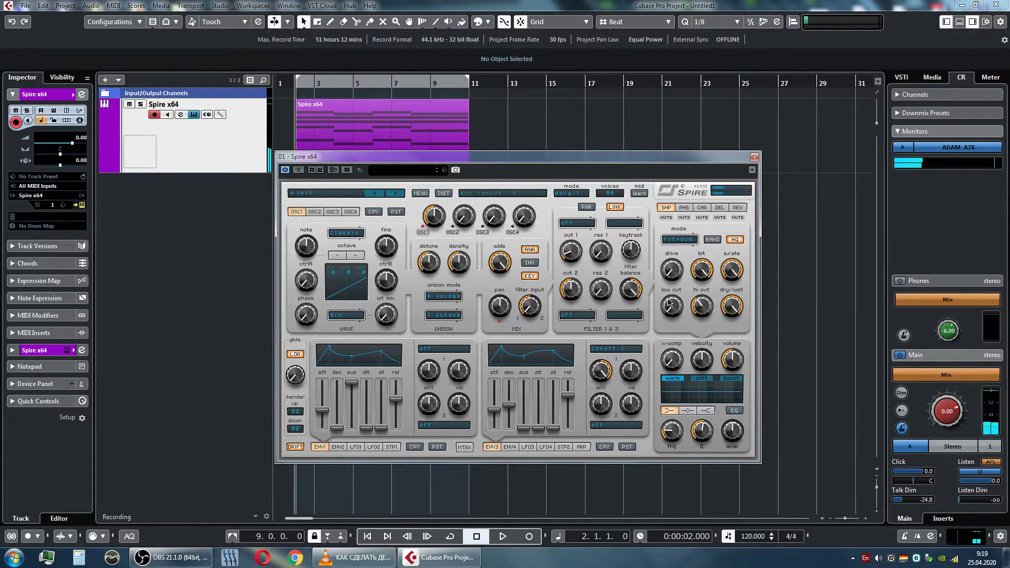
left_click(579, 194)
left_click(616, 264)
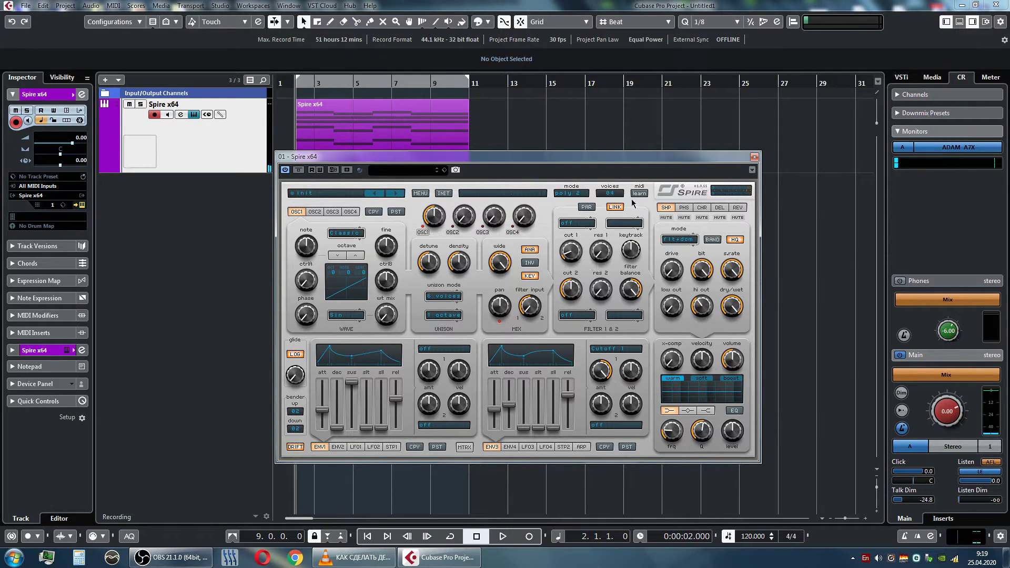
left_click(612, 194)
left_click(643, 266)
left_click(612, 194)
left_click(642, 267)
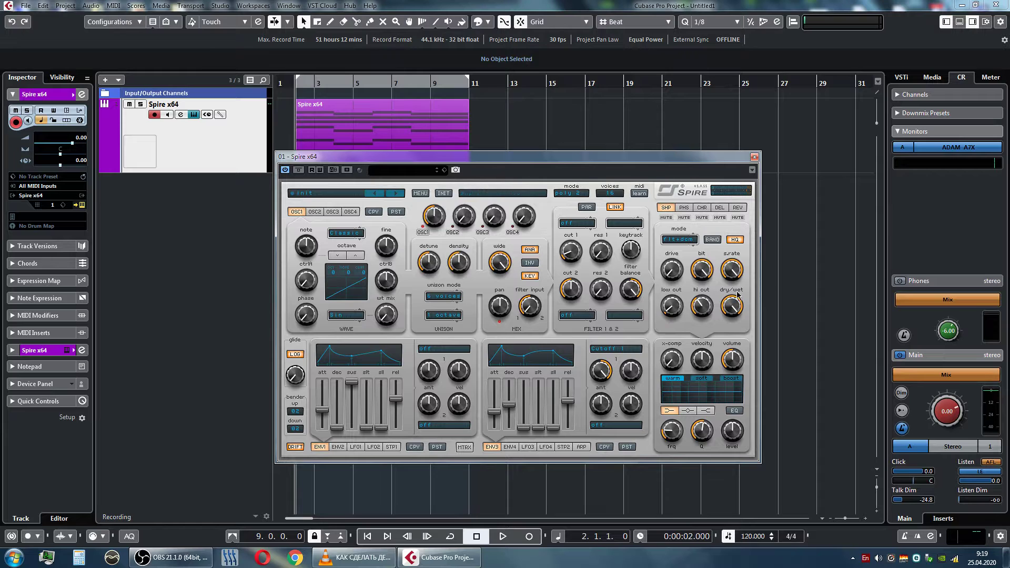
- In the chorus effect, raise the dry/wet to a low amount and turn wide up to maximum
left_click(701, 209)
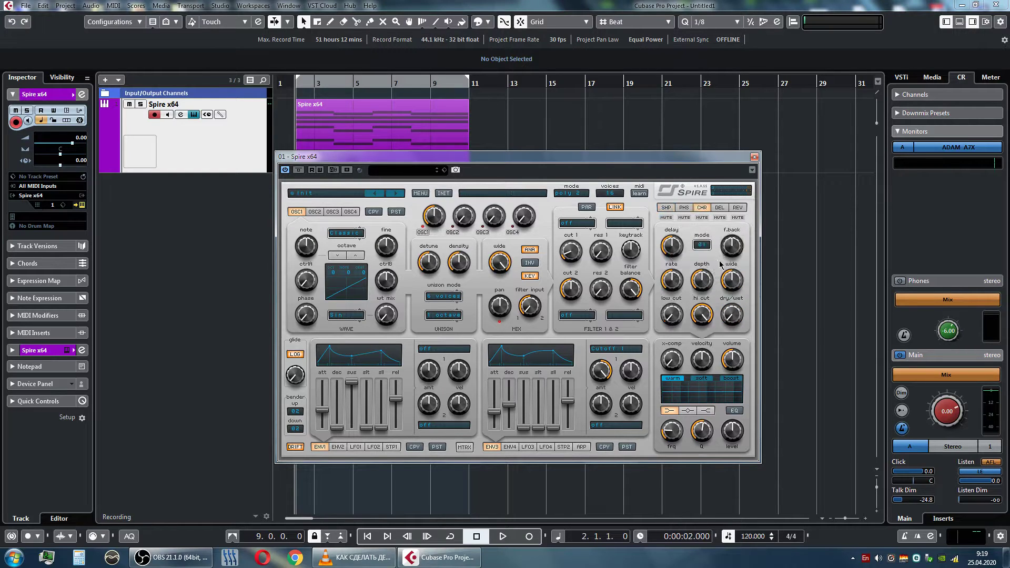
left_click_drag(739, 322, 743, 301)
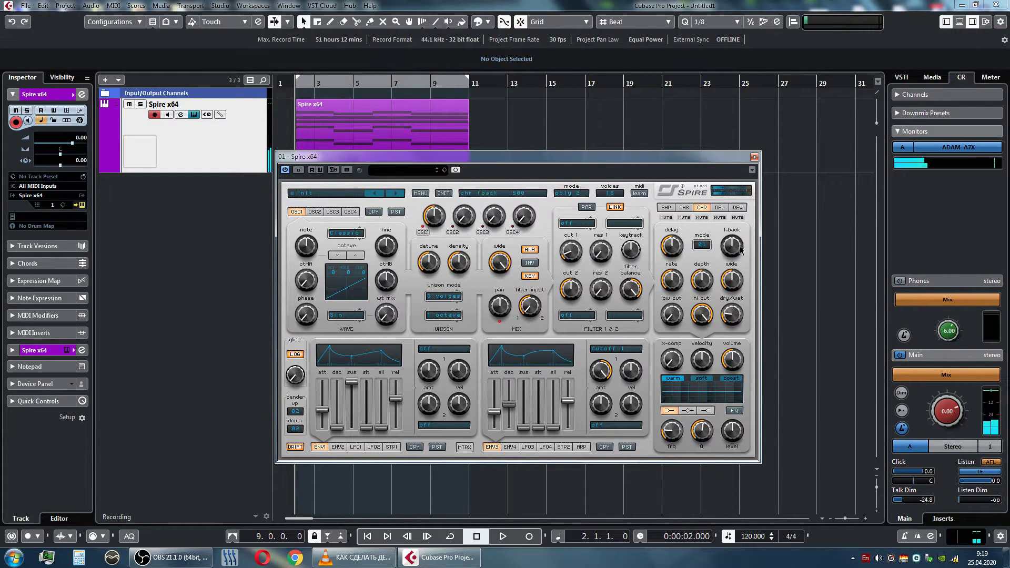
left_click_drag(736, 288, 762, 128)
left_click_drag(501, 261, 662, 278)
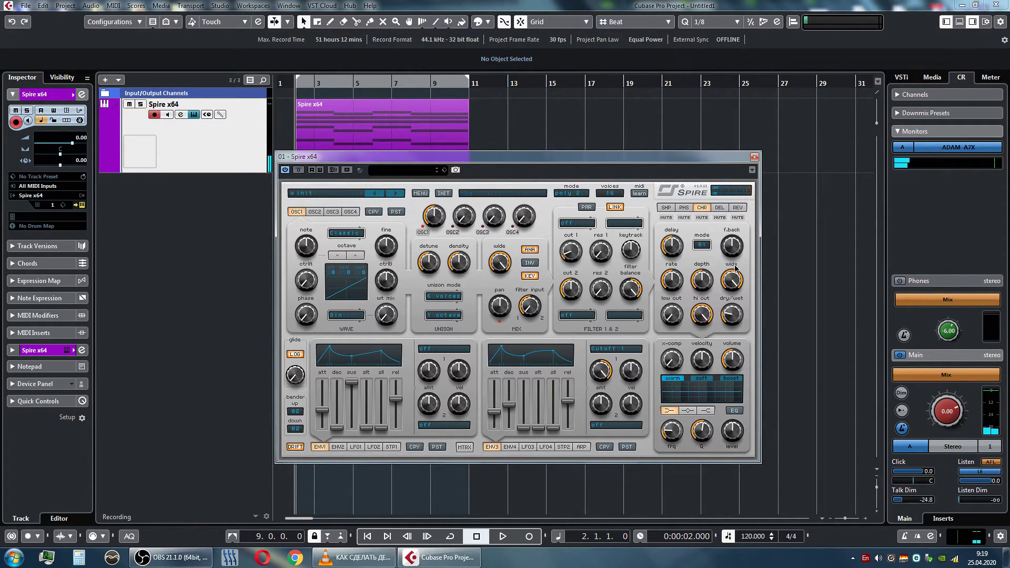
- Show the reverb effect's settings and adjust its predelay
left_click(738, 208)
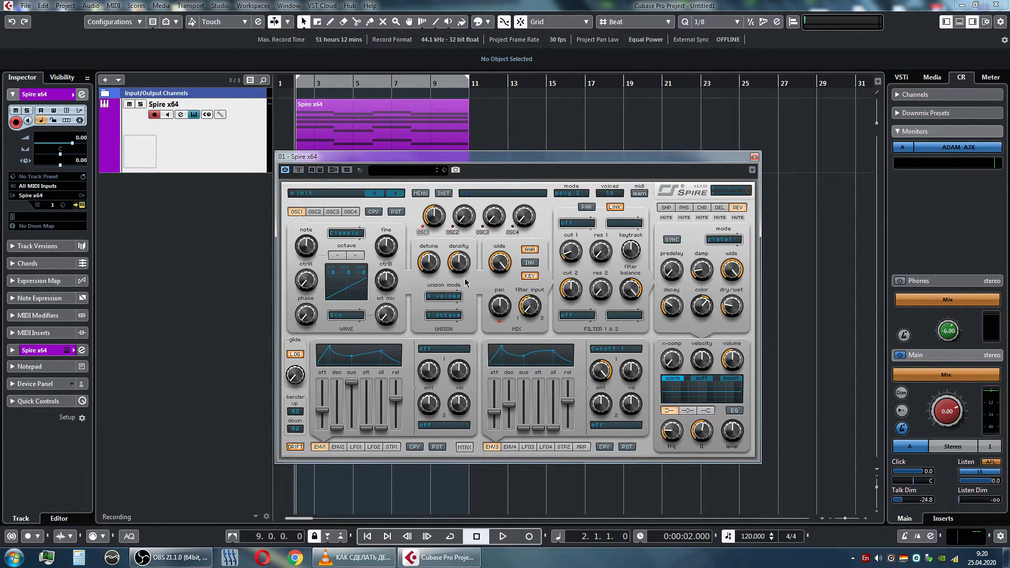
left_click_drag(675, 275, 676, 275)
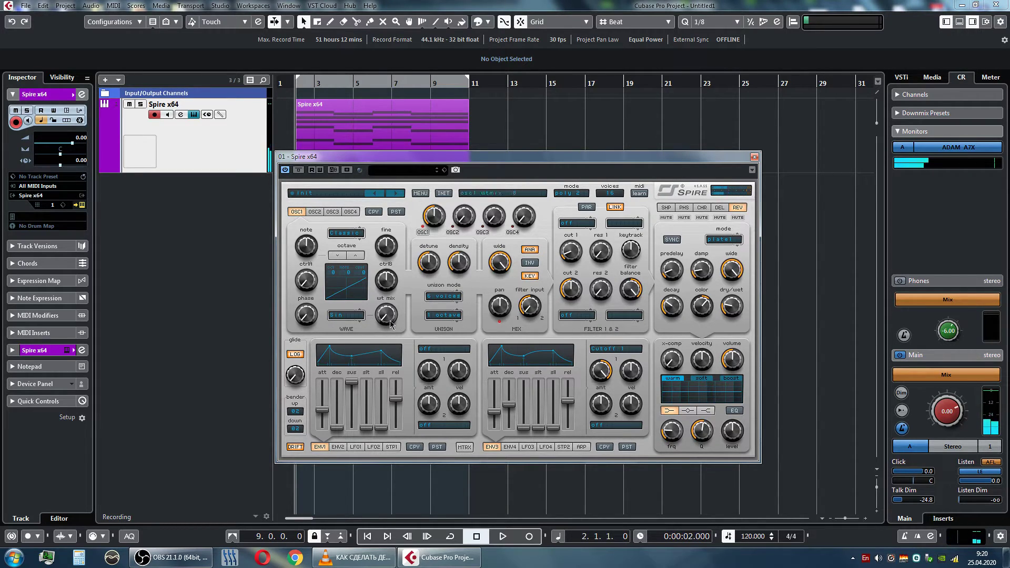
mouse_move(324, 414)
mouse_move(508, 268)
mouse_move(434, 263)
- Play the Spire clip, fine-tune the shaper's hi cut to just under its midpoint while listening, and stop playback
key("space")
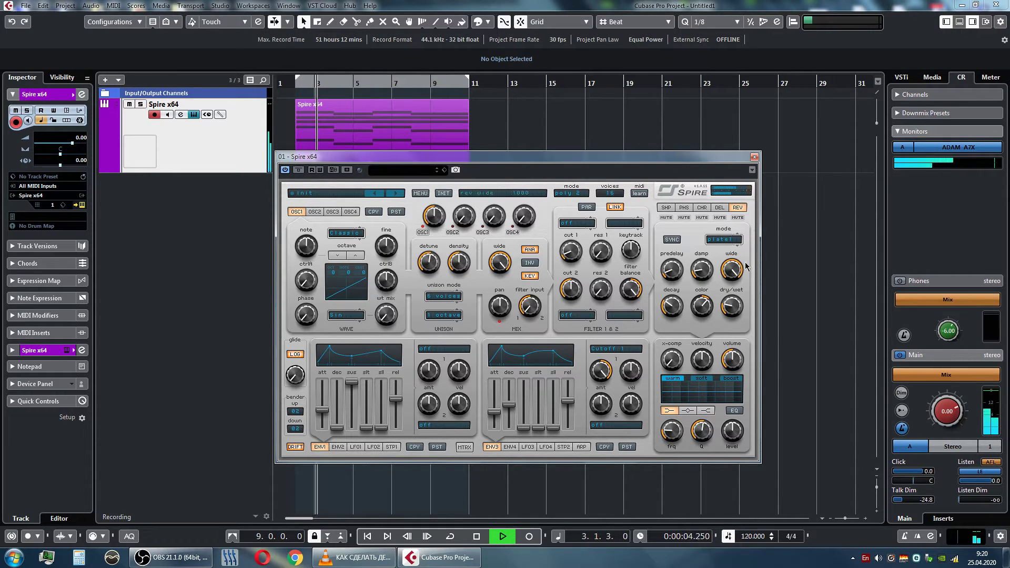
left_click(667, 207)
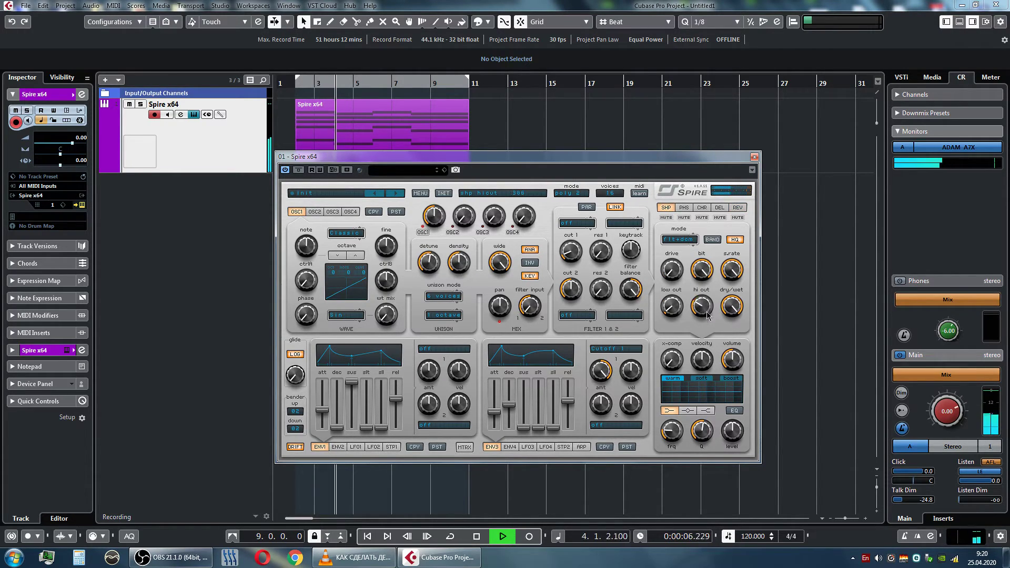
scroll(710, 301, "down", 3)
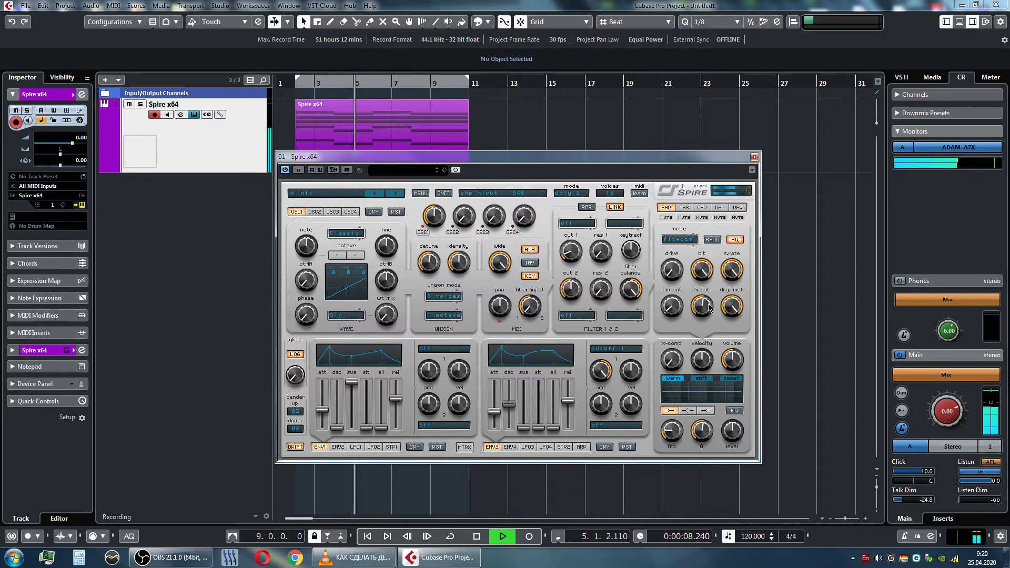
scroll(709, 301, "down", 1)
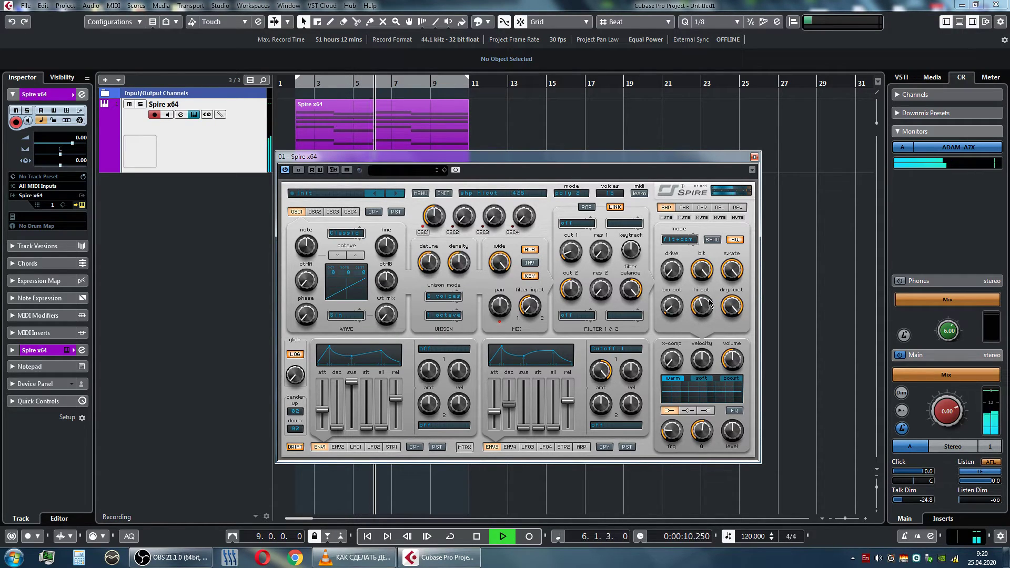
scroll(710, 305, "up", 1)
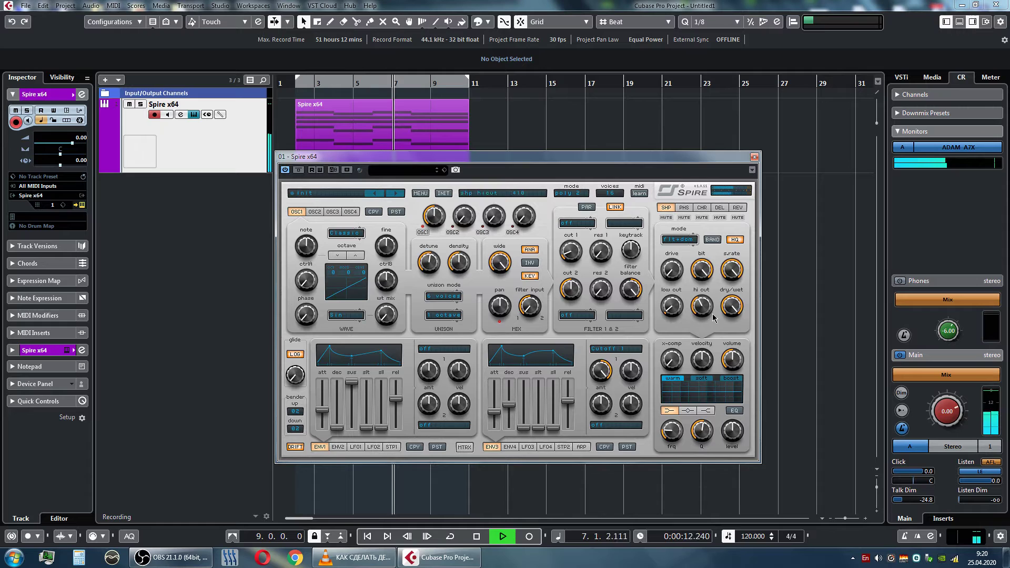
scroll(710, 311, "up", 2)
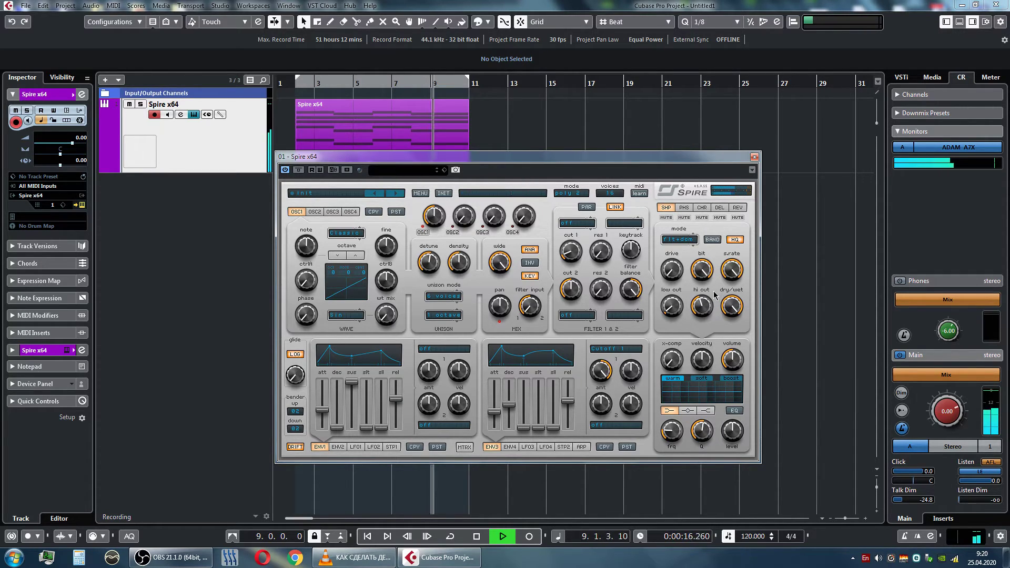
mouse_move(641, 250)
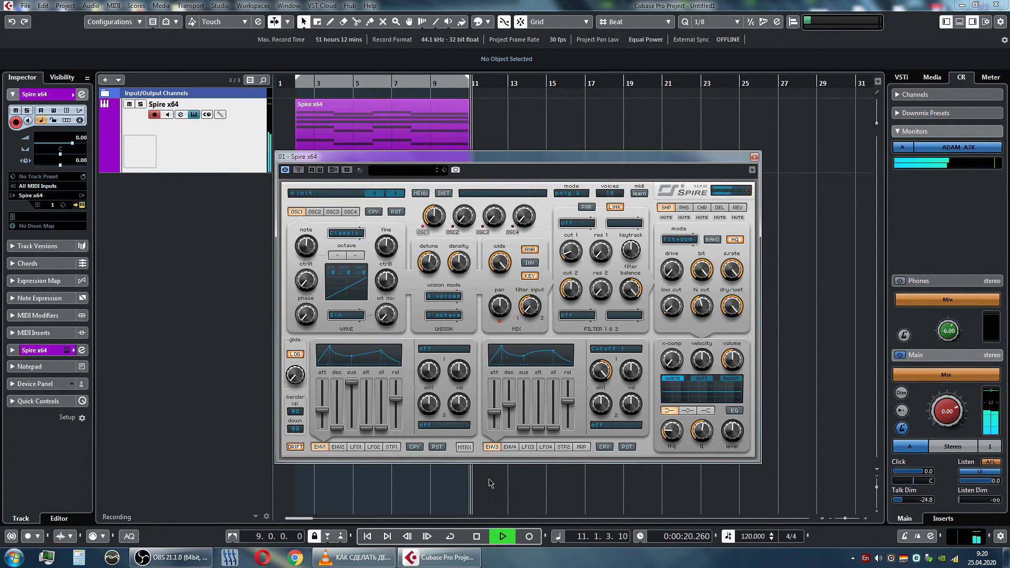
key("space")
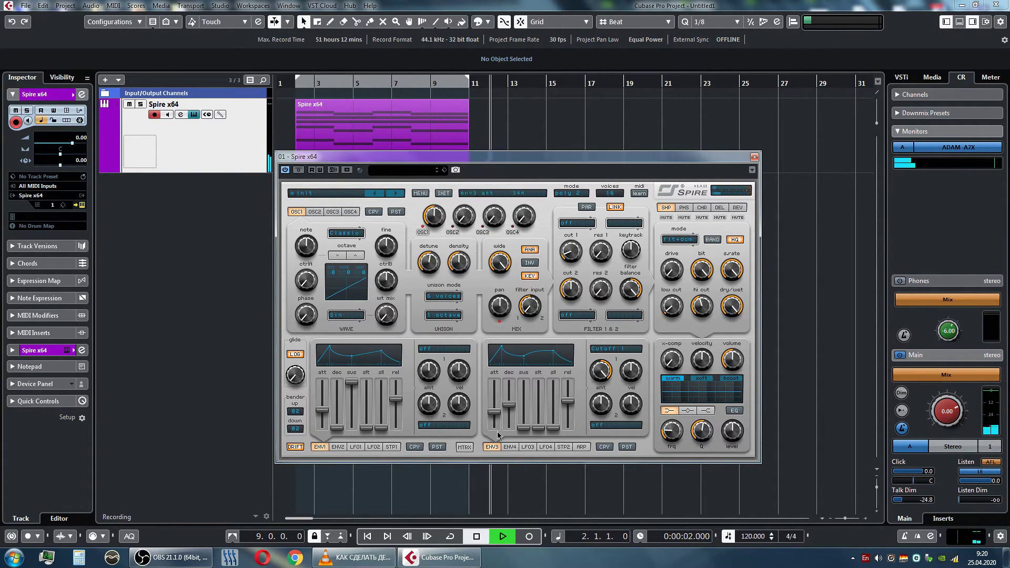
mouse_move(556, 408)
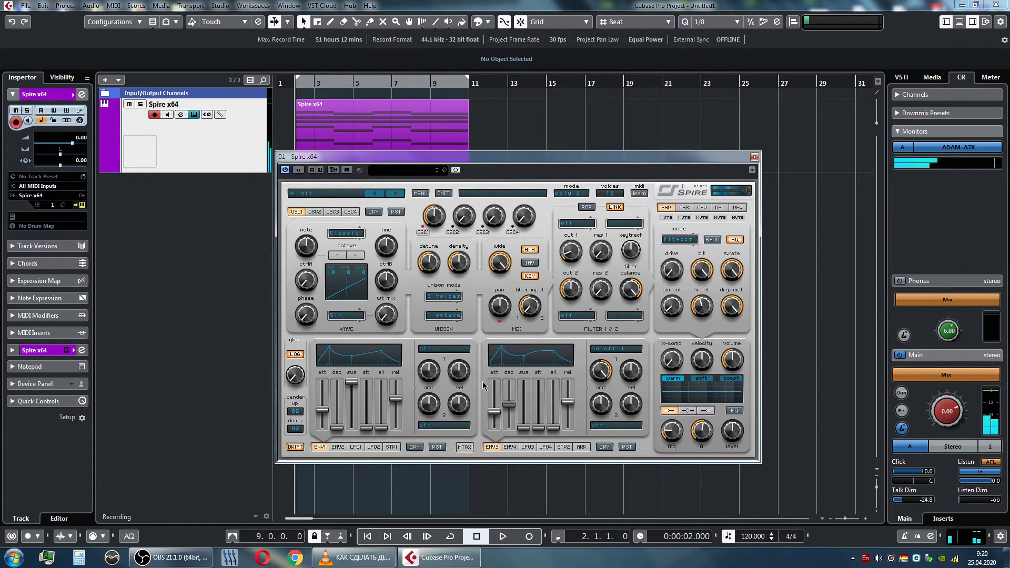